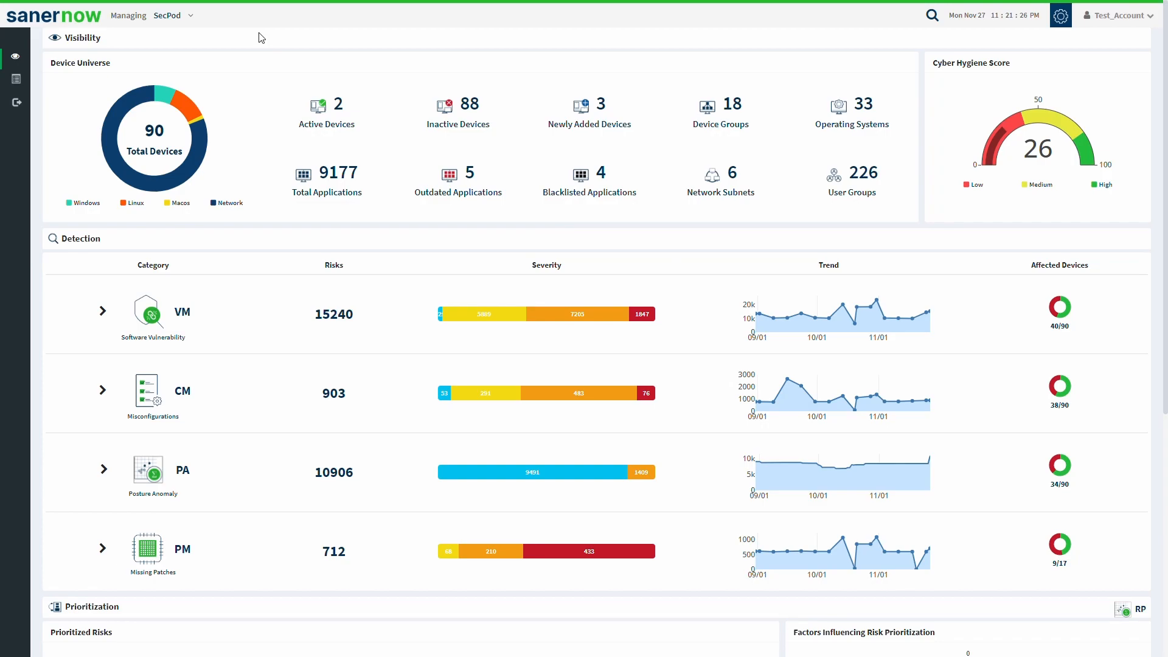
- Switch the managed account to SiteX.SecPod and open the missing patches list in Patch Management
click(192, 20)
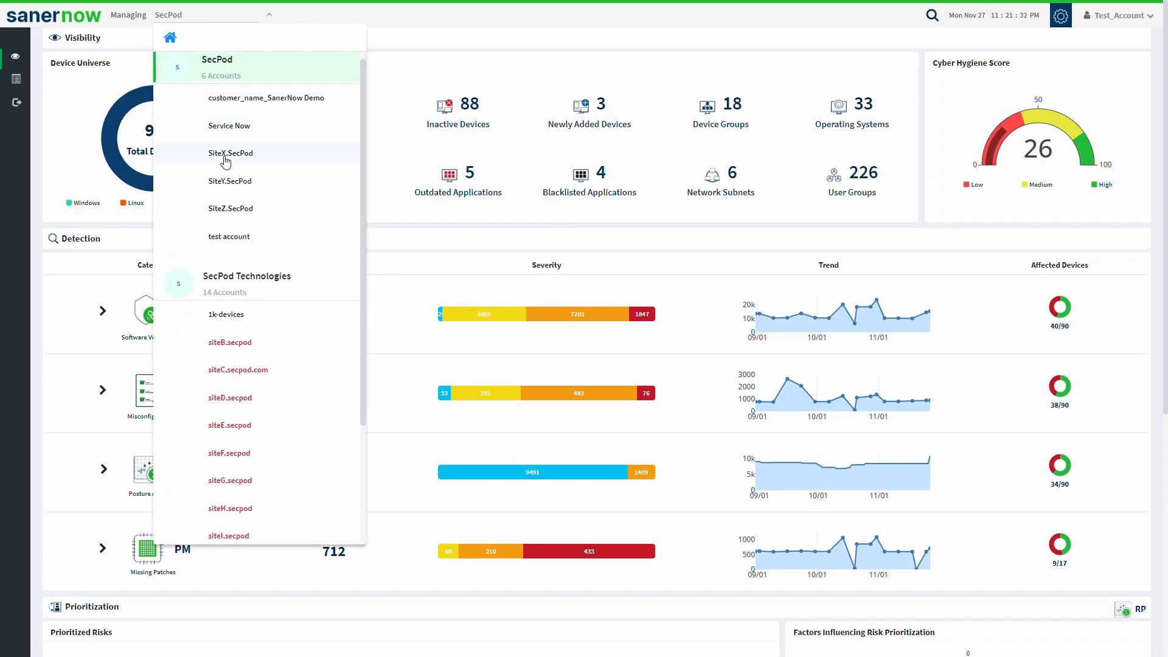
click(226, 160)
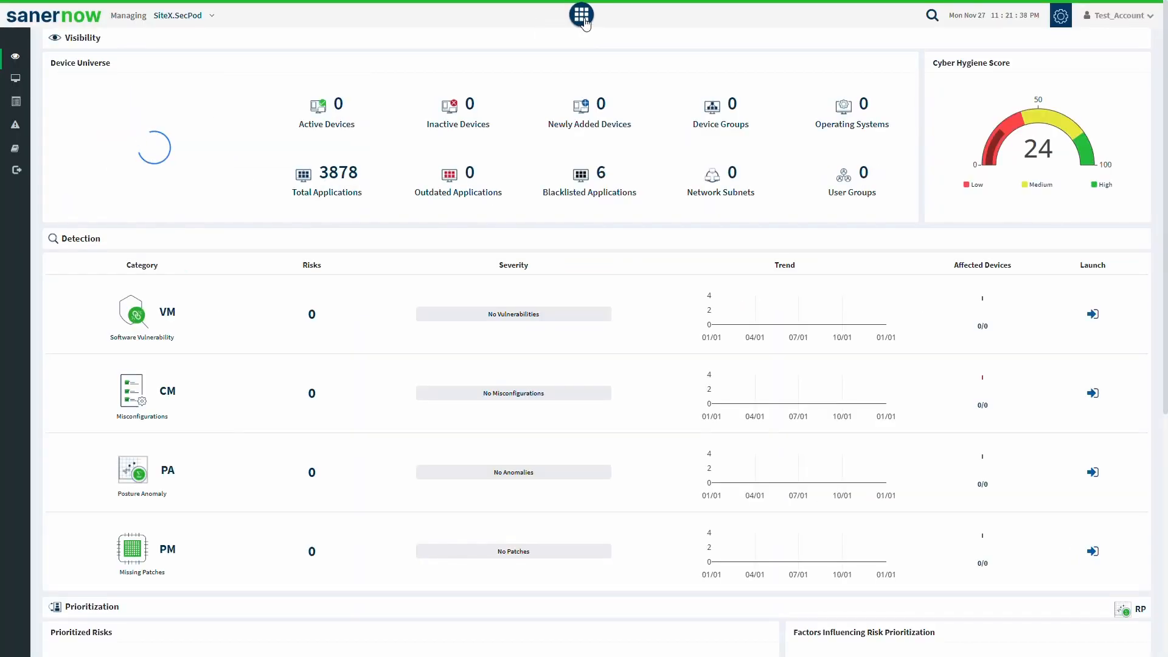
click(581, 17)
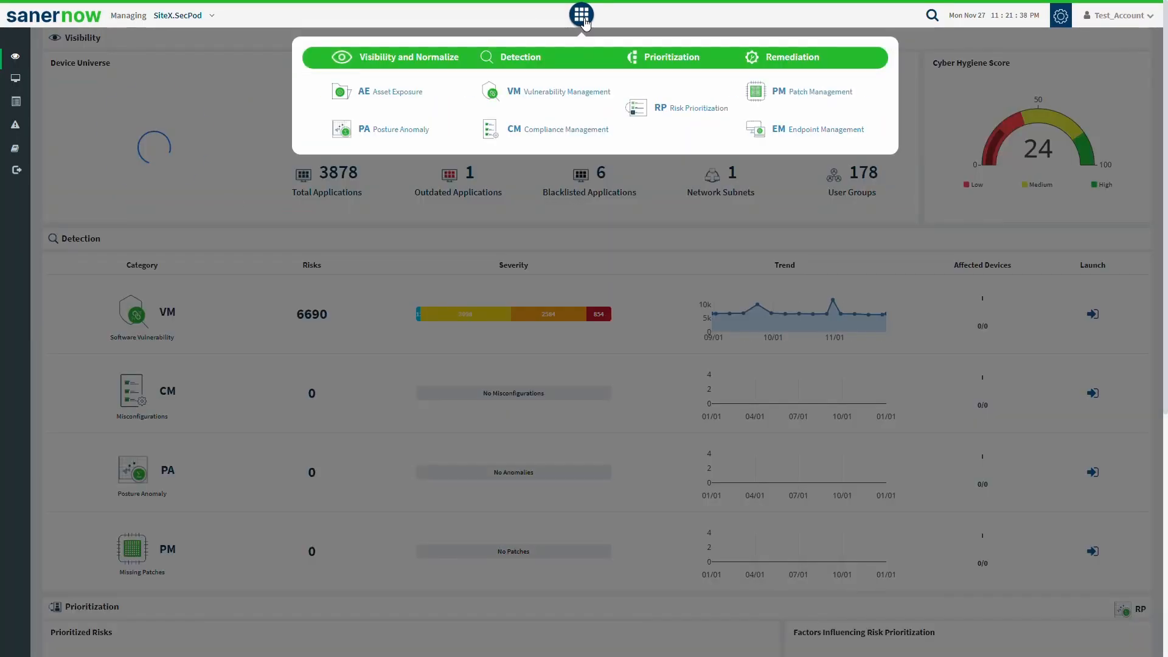
click(784, 97)
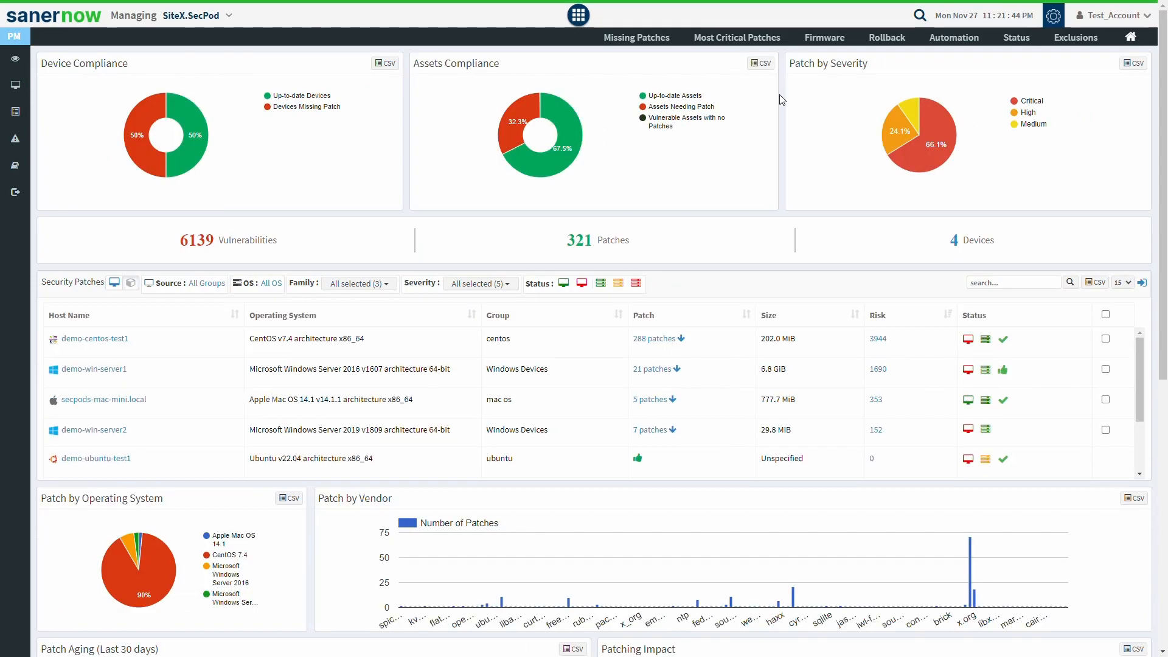
click(645, 40)
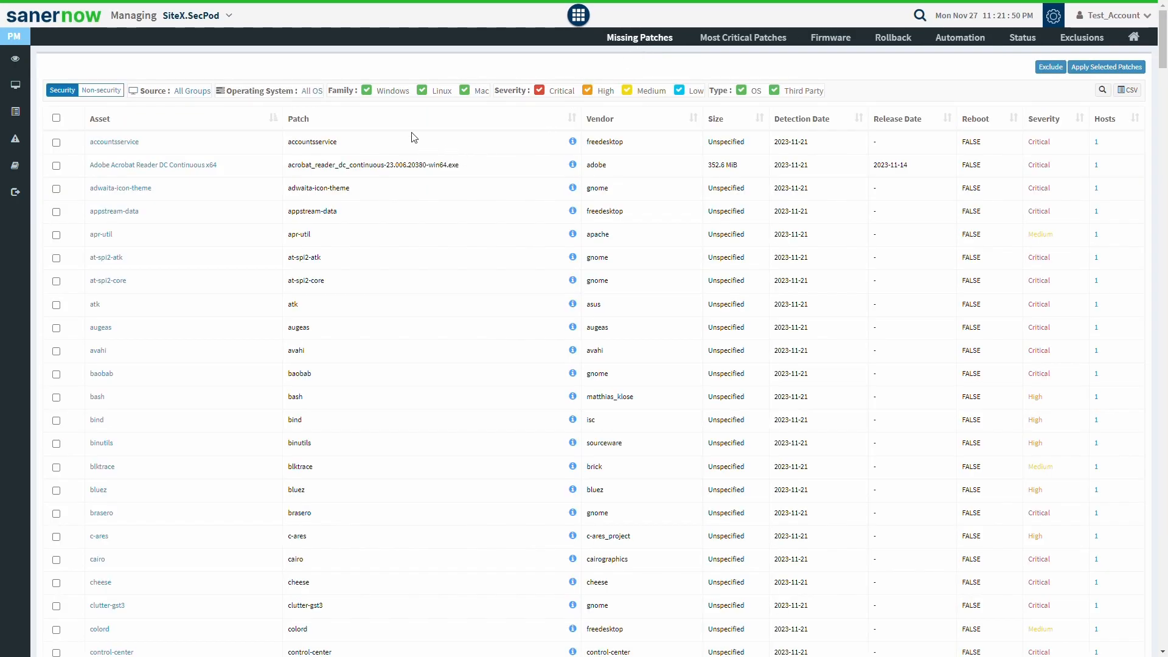
- Exclude the Windows and Linux families from the missing patches and select the Mozilla Firefox patch for Mac
click(366, 90)
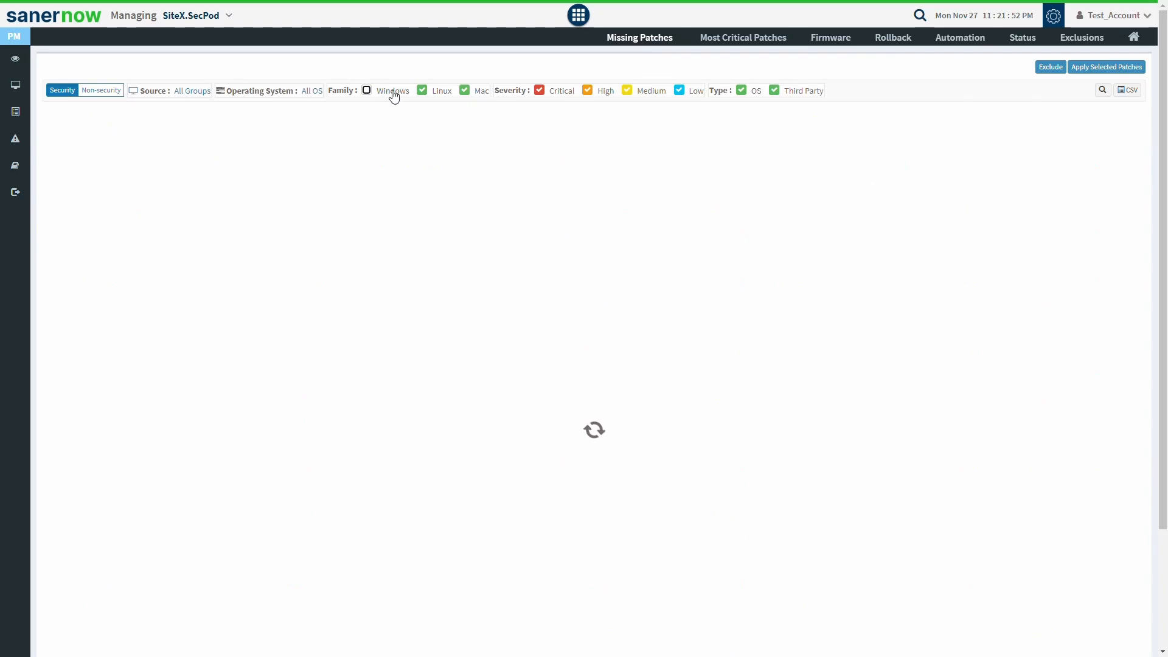
click(422, 90)
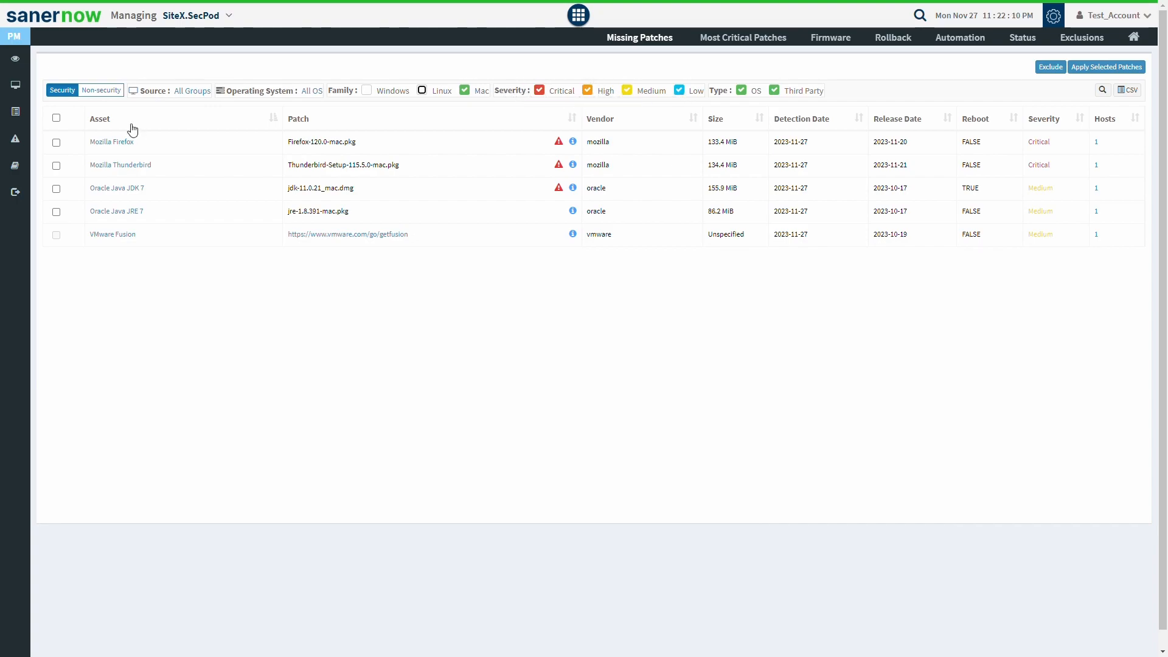
click(57, 143)
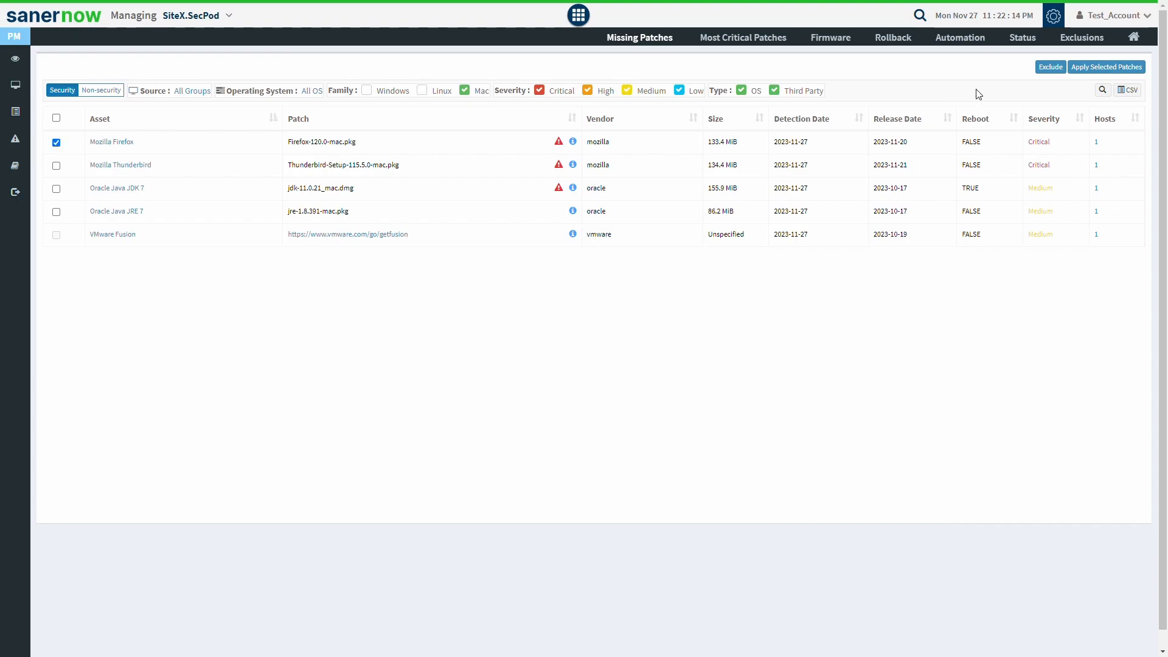
- Start a patching task for the selected patch, named Patching_Task, with an immediate remediation schedule
click(1092, 67)
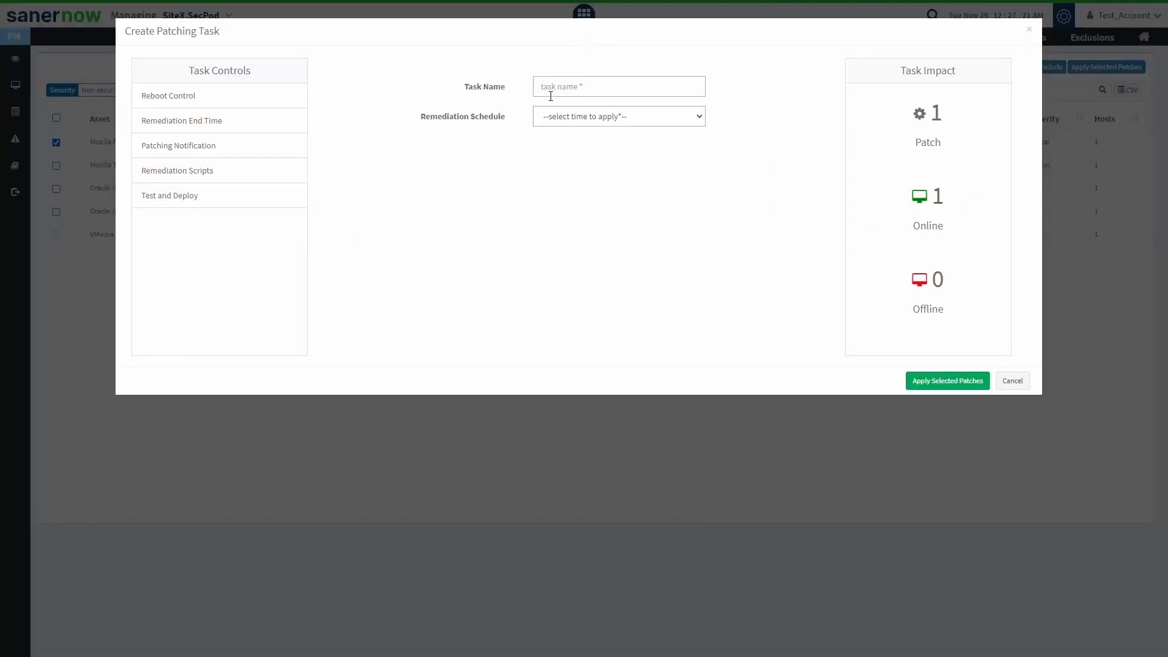
click(552, 94)
text(Patching_Task)
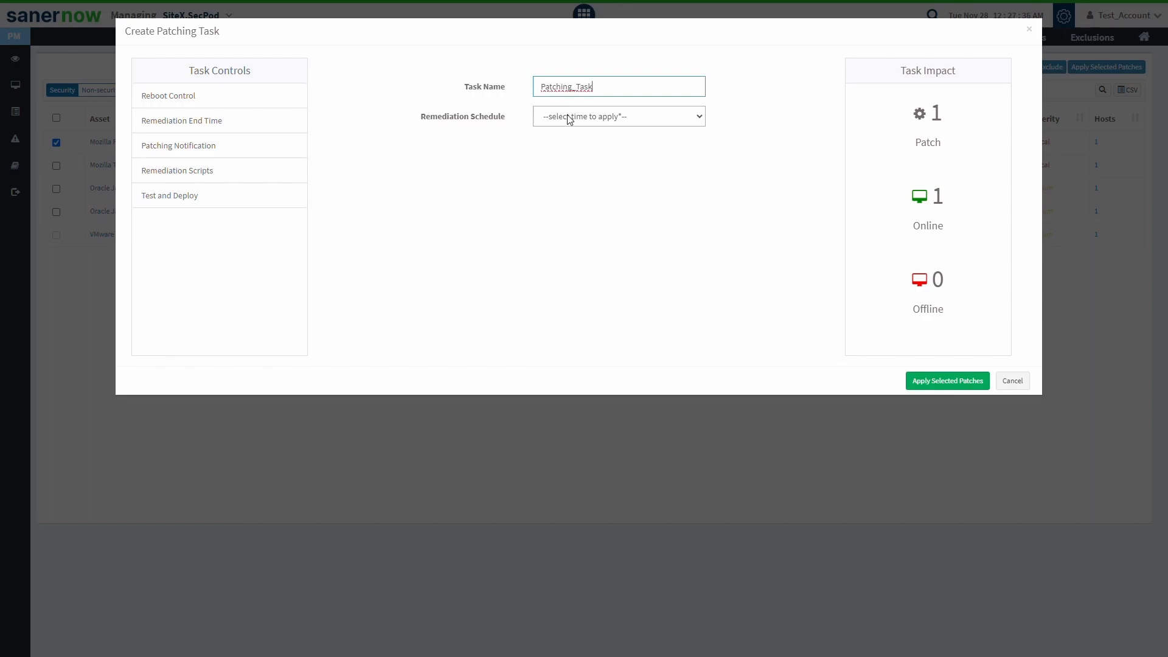
key(Tab)
key(Down)
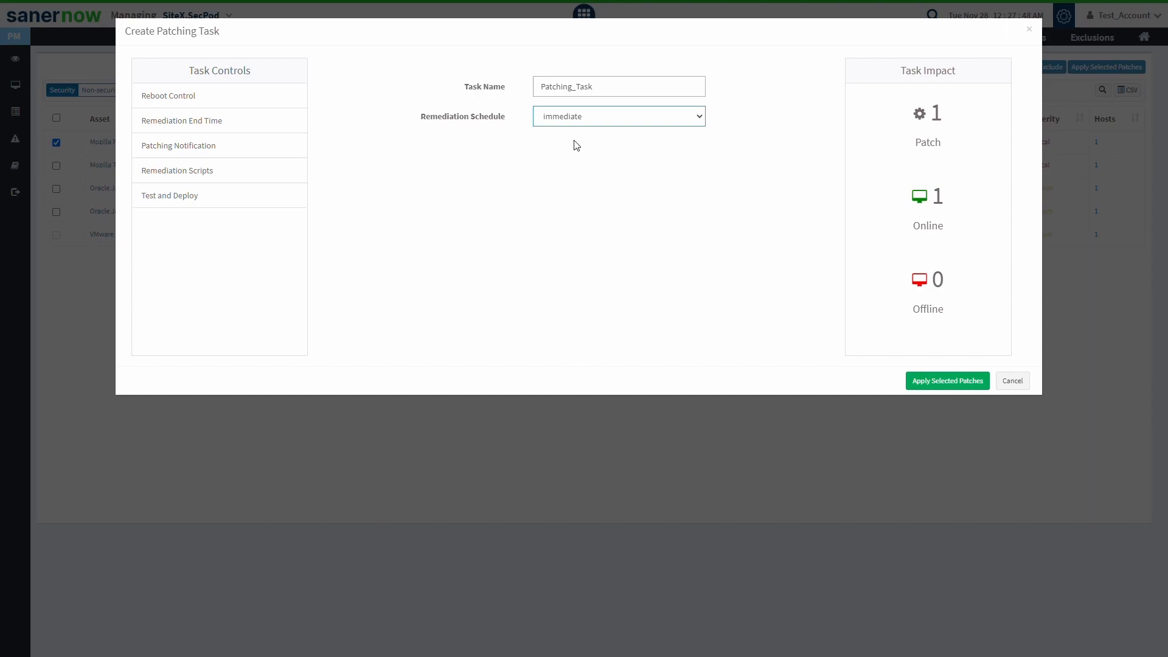
- Try a custom date remediation schedule, picking 29 November 2023 as the execution date and opening the task start window's hour choices
click(577, 145)
click(586, 134)
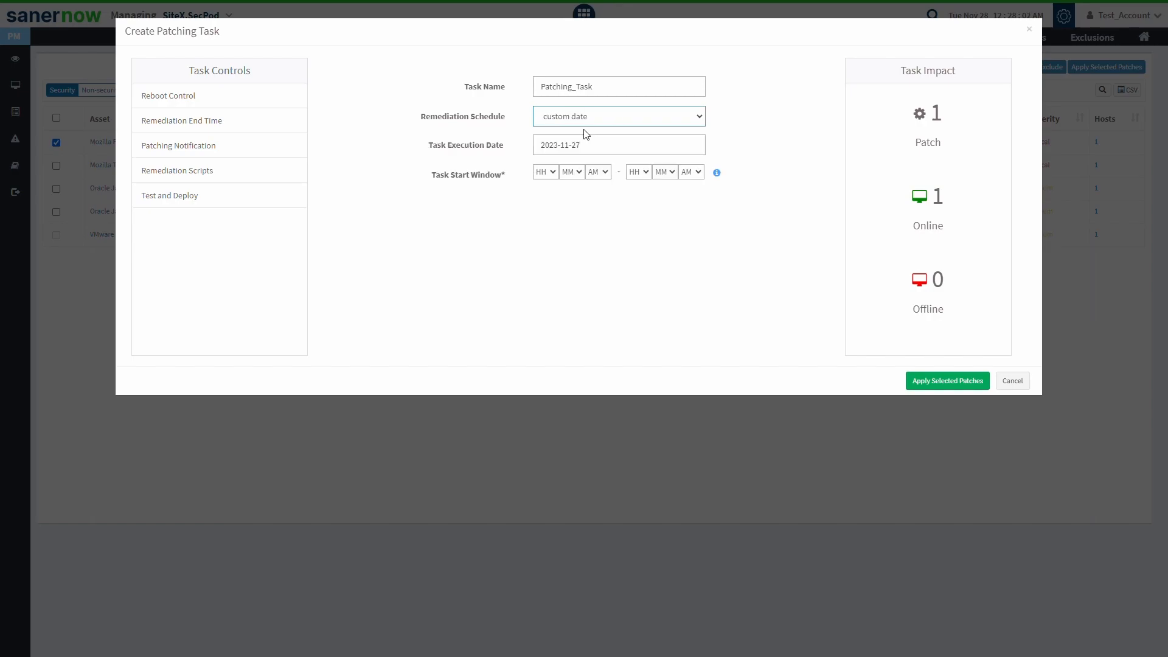
click(558, 145)
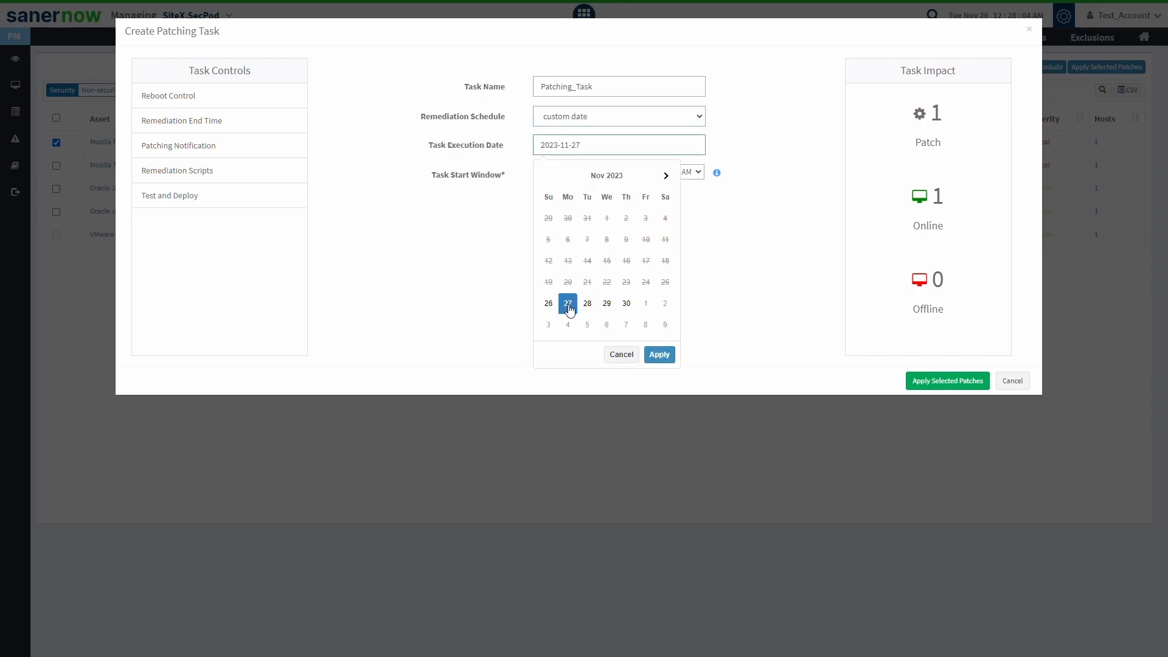
click(608, 303)
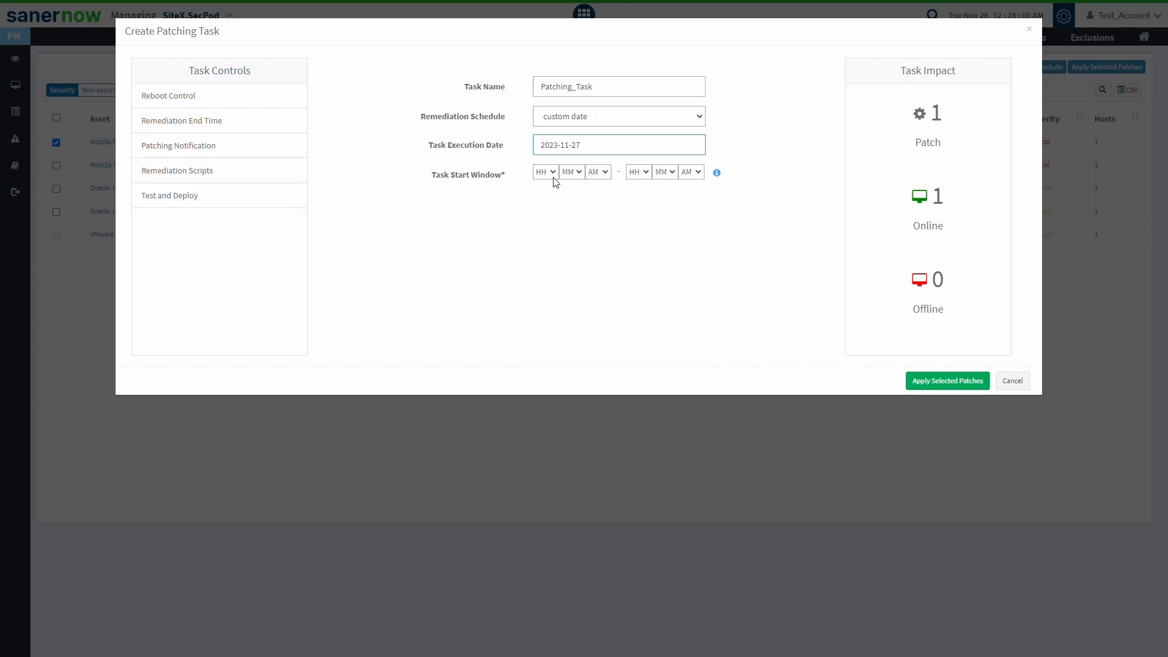
click(546, 172)
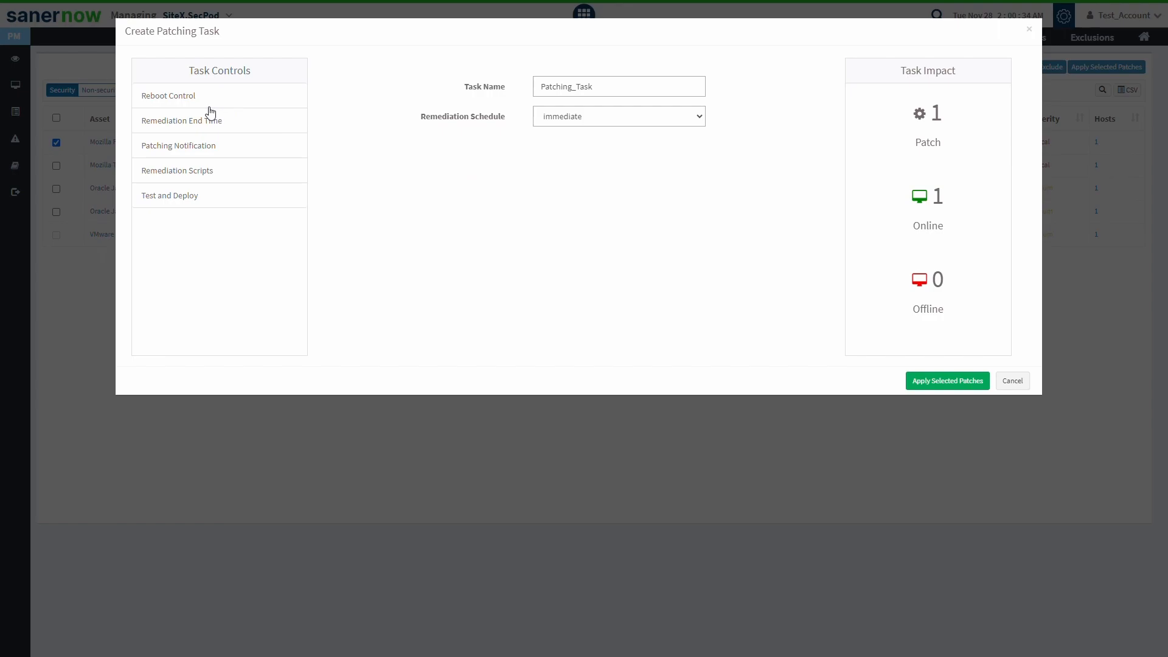
- Add reboot control to the task and schedule the reboot for 2023-11-30 at 03:00 AM
click(196, 104)
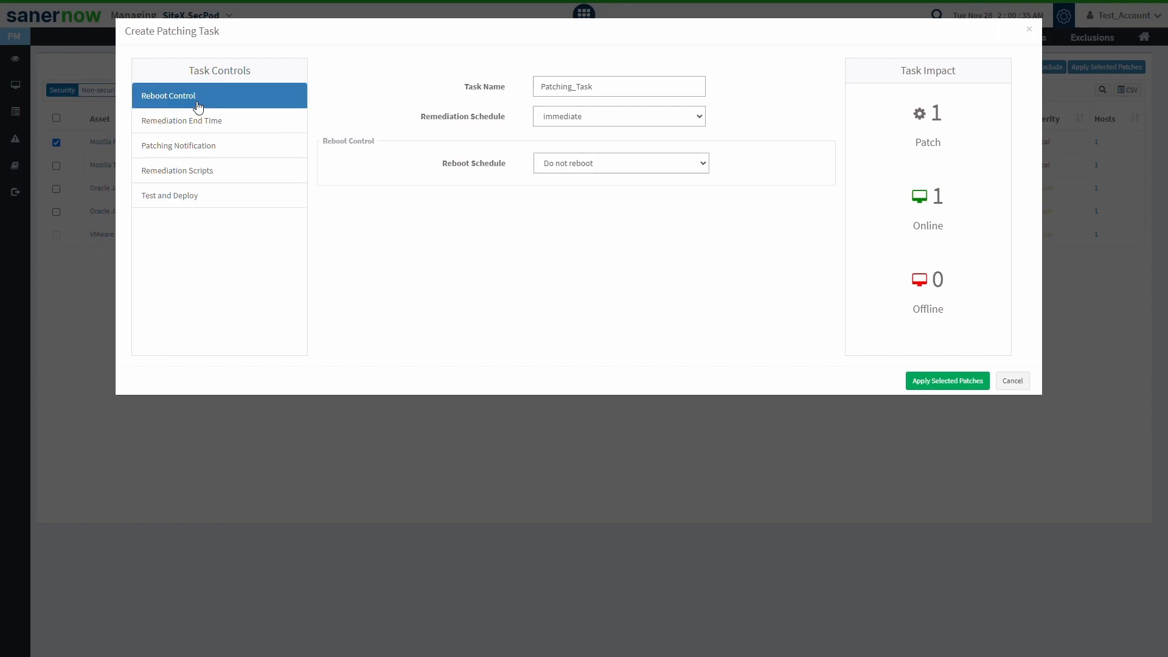
click(576, 163)
key(Down)
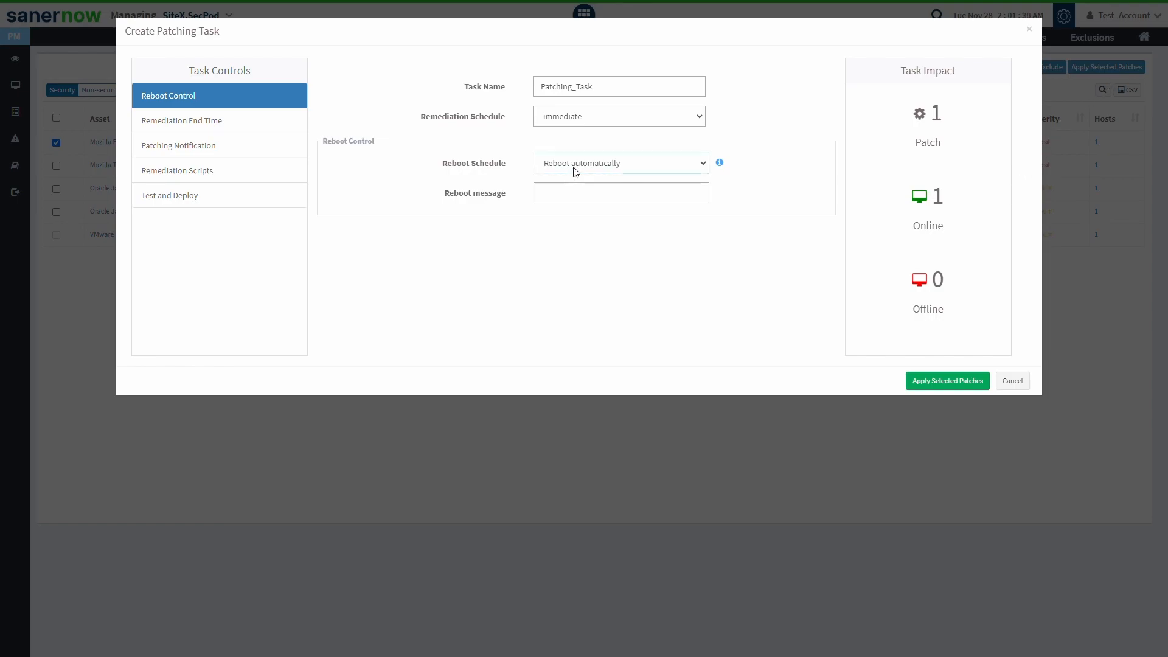
click(572, 209)
click(572, 208)
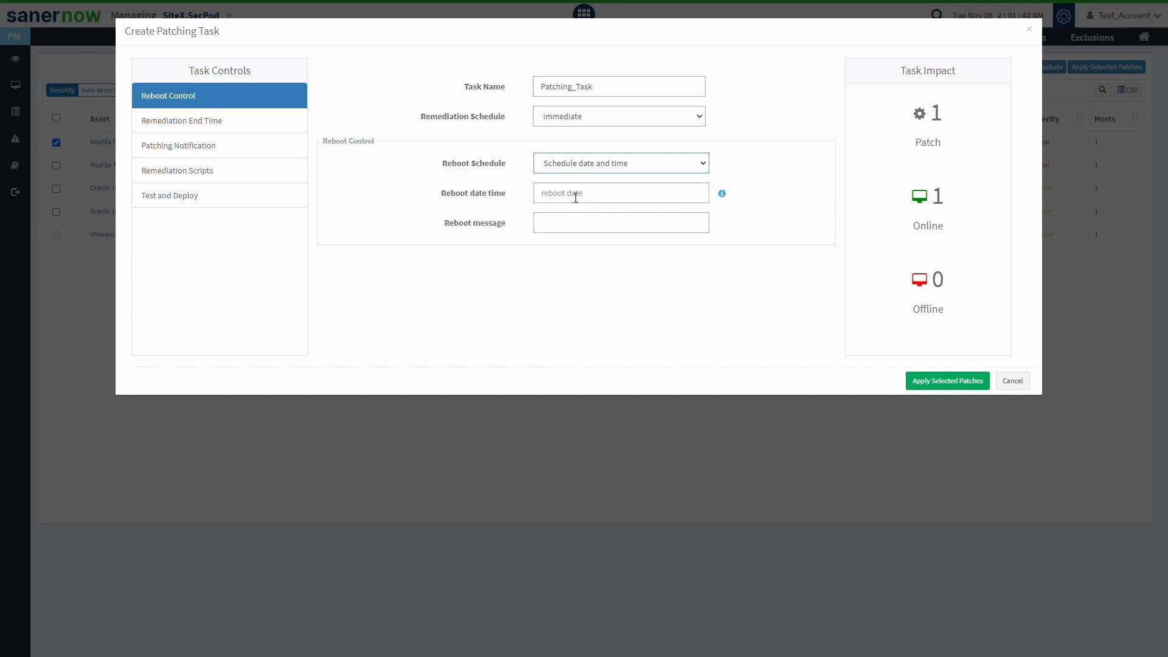
click(576, 195)
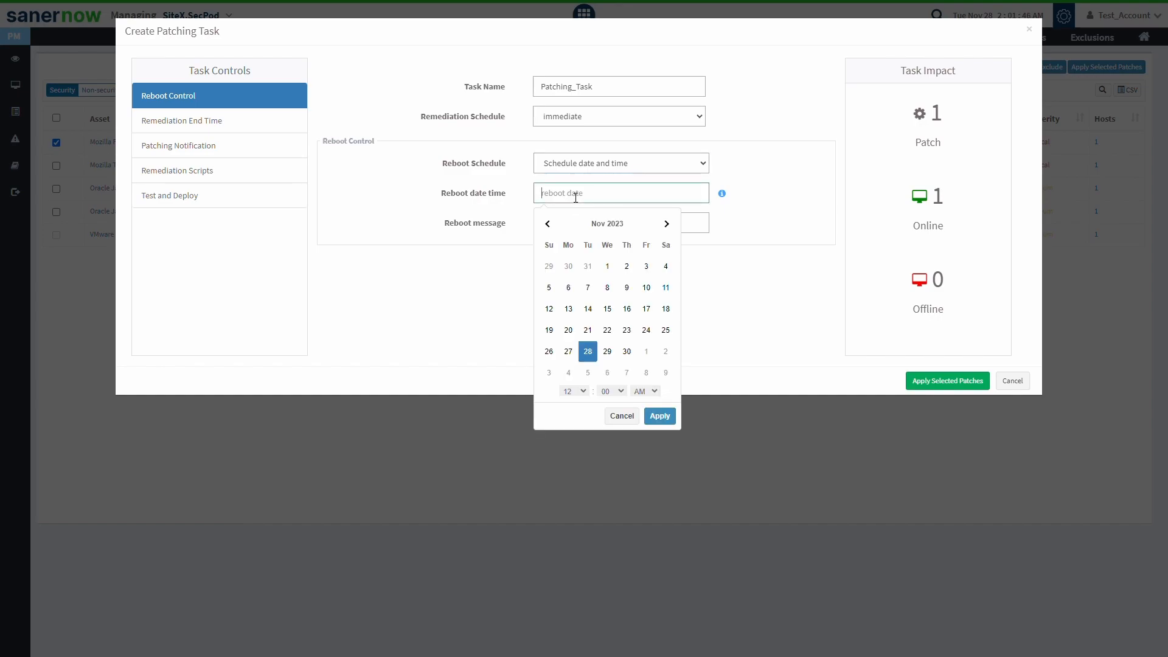
click(627, 353)
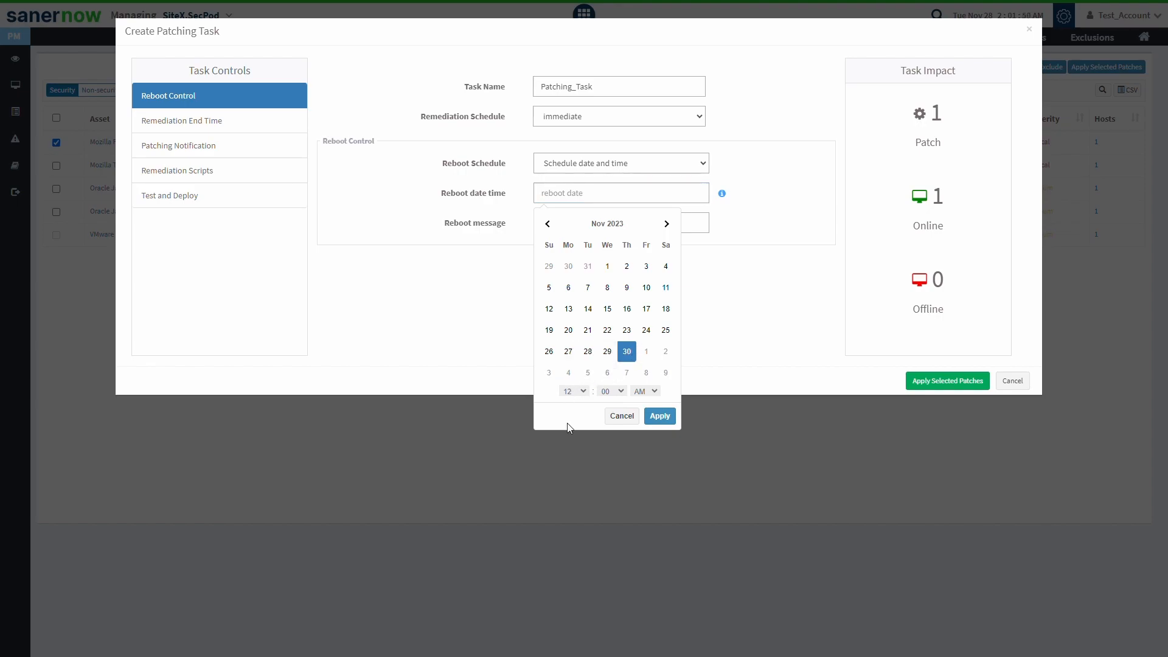
click(660, 416)
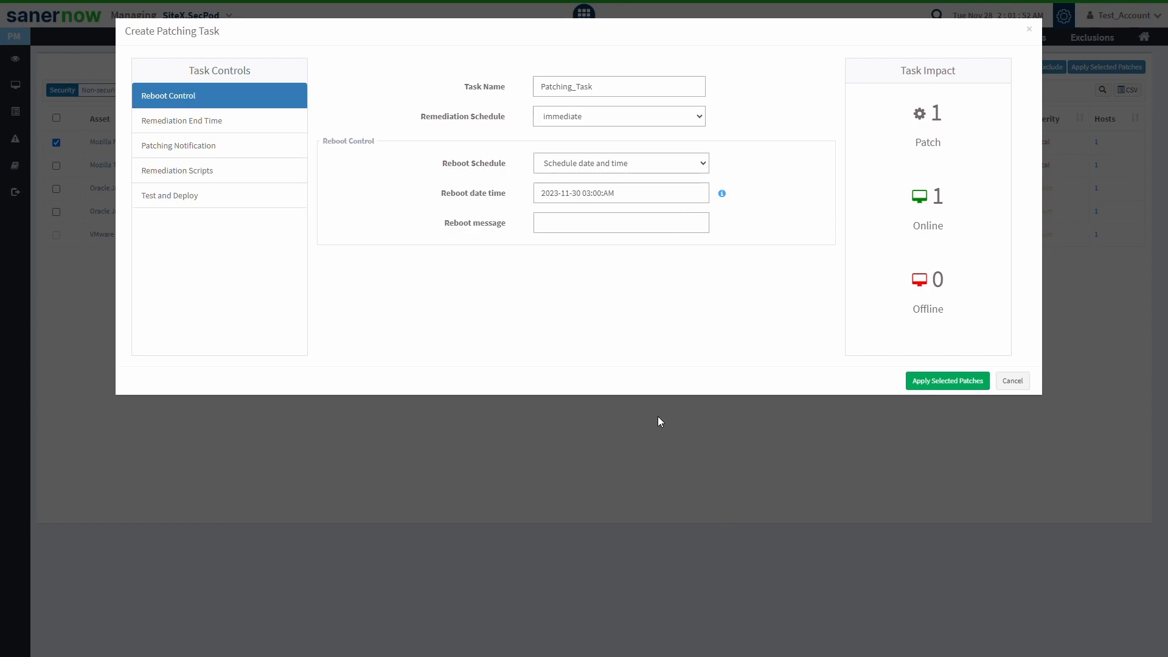
- Enter "Rebooting" as the reboot message for the patching task
click(569, 227)
text(Reboti)
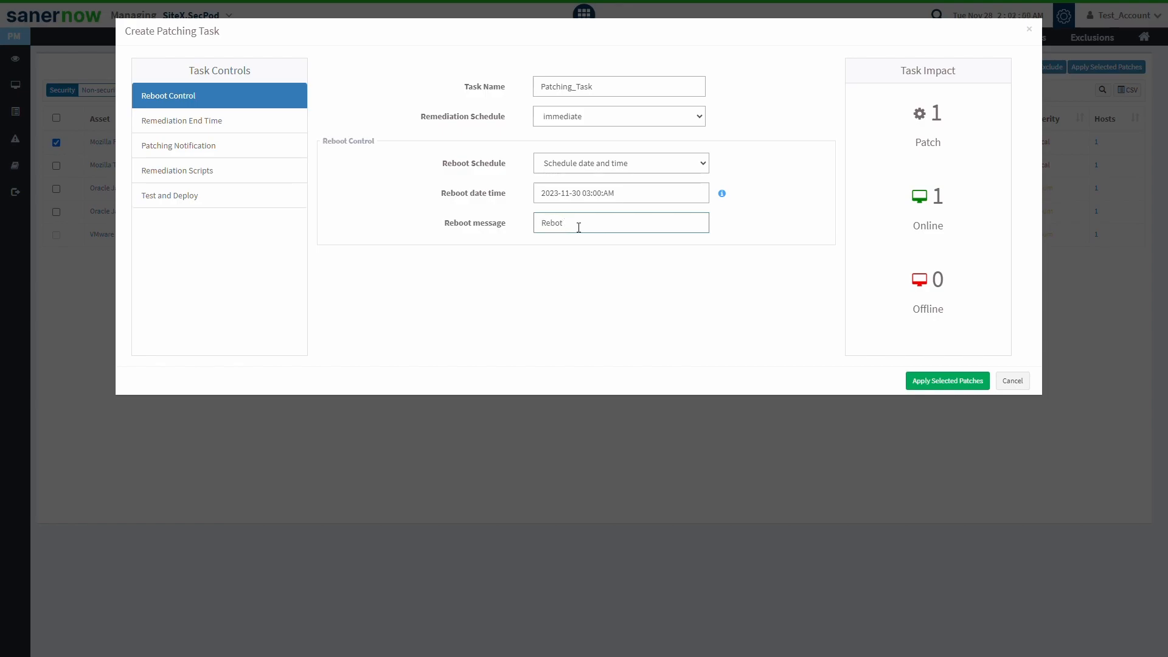
key(BackSpace)
text(oting)
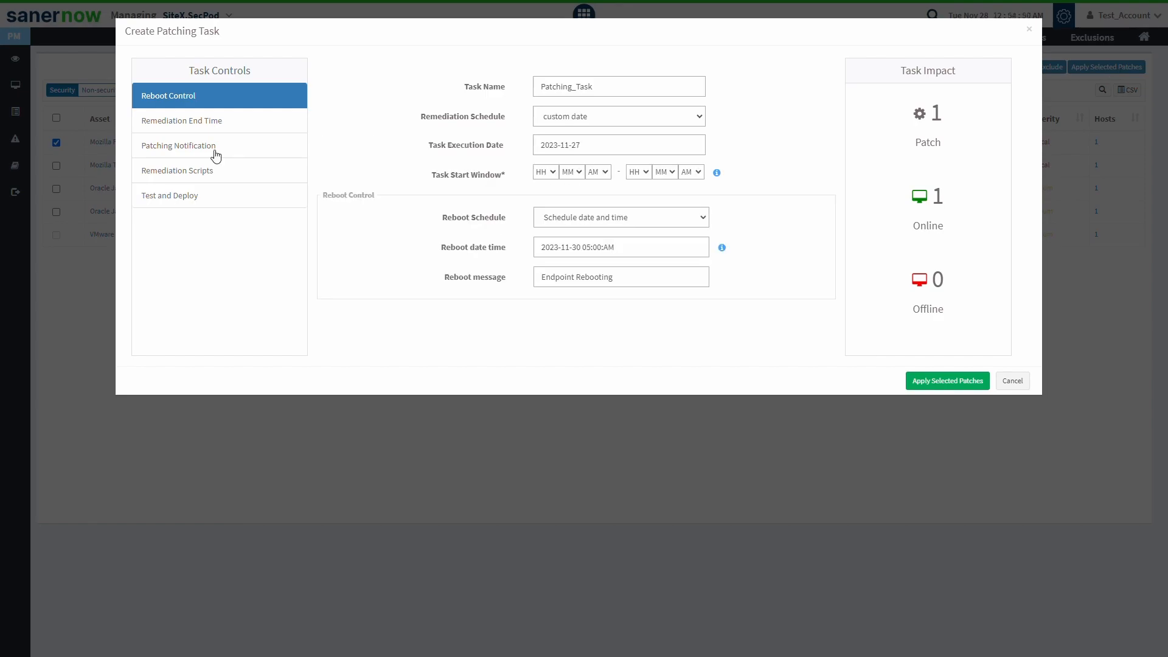
- Add patching notifications with the start message "Patching started" and the end message "Patching completed"
click(214, 155)
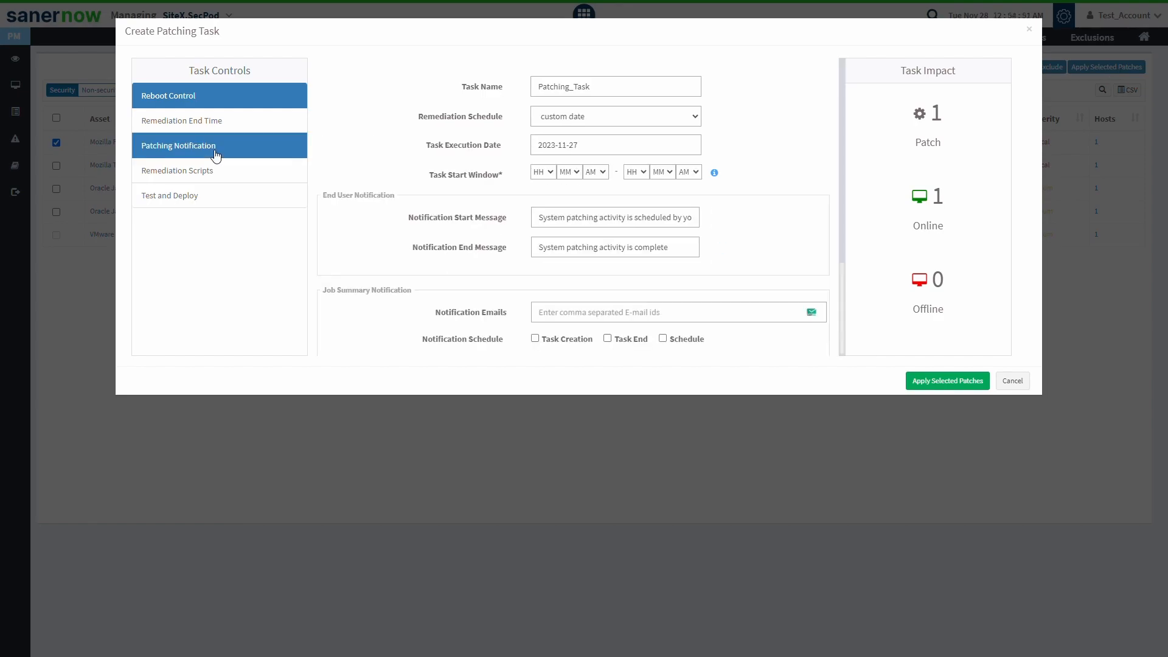
click(555, 221)
key(ctrl+a)
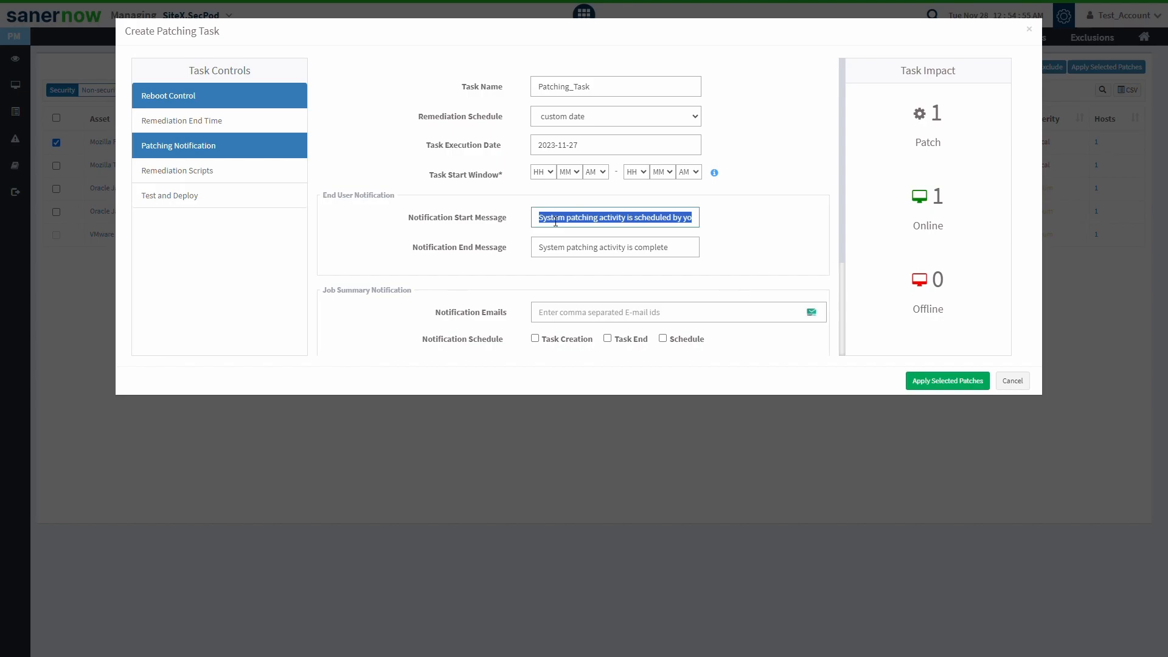
text(Patchi)
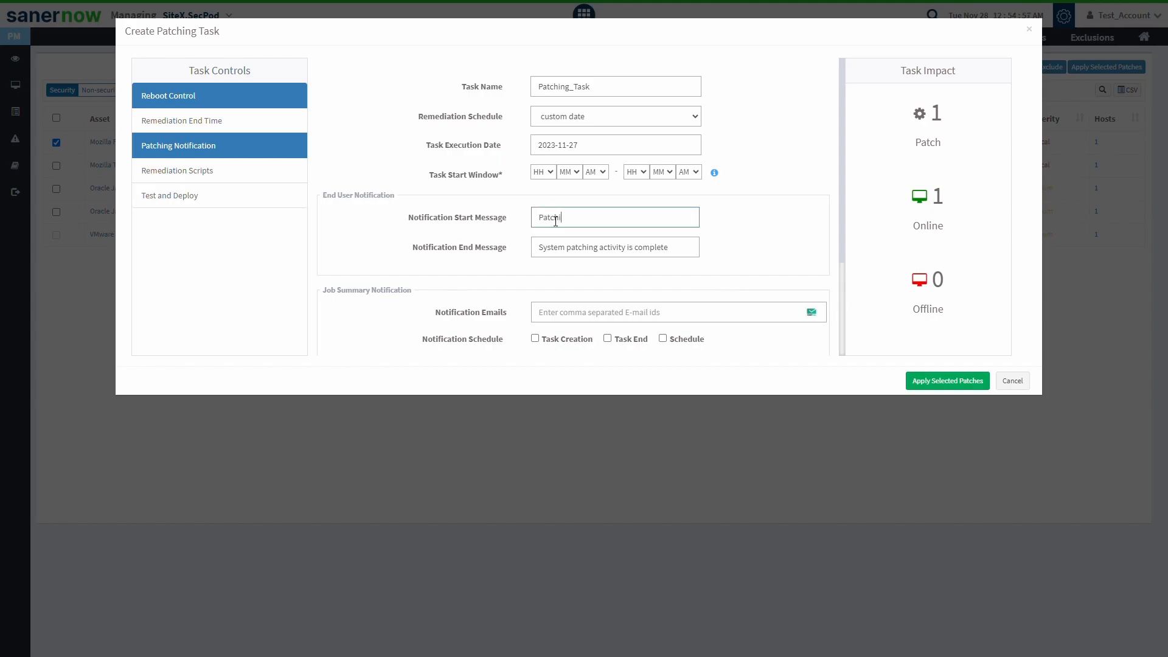
text(ng started)
drag(677, 254, 508, 259)
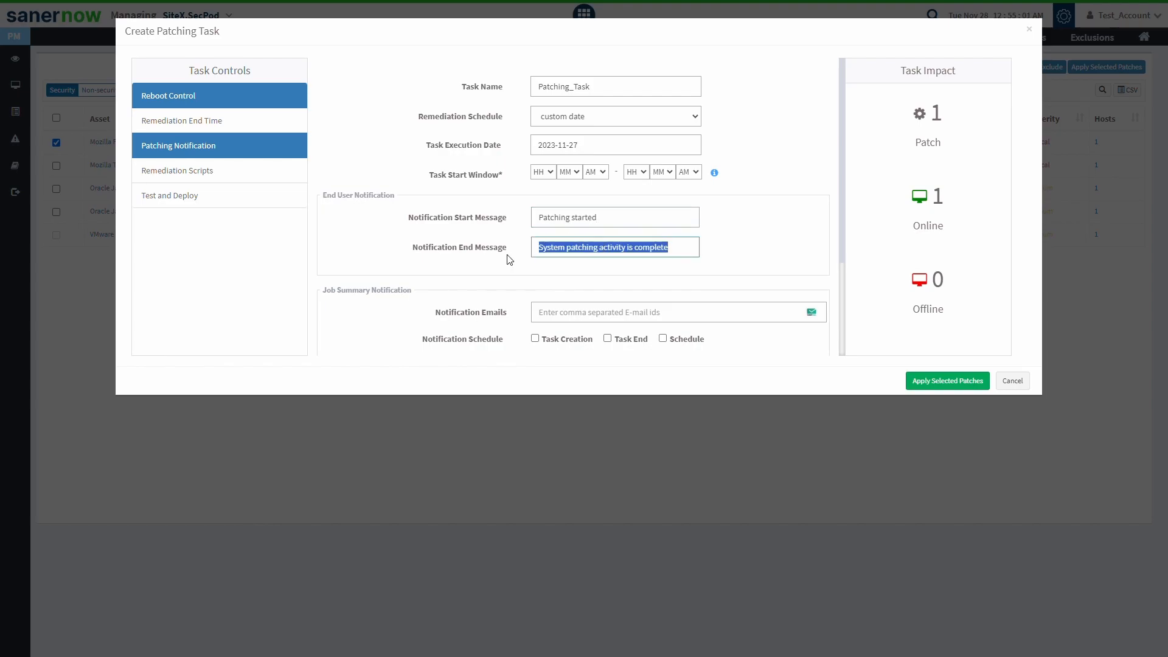
text(Patchn)
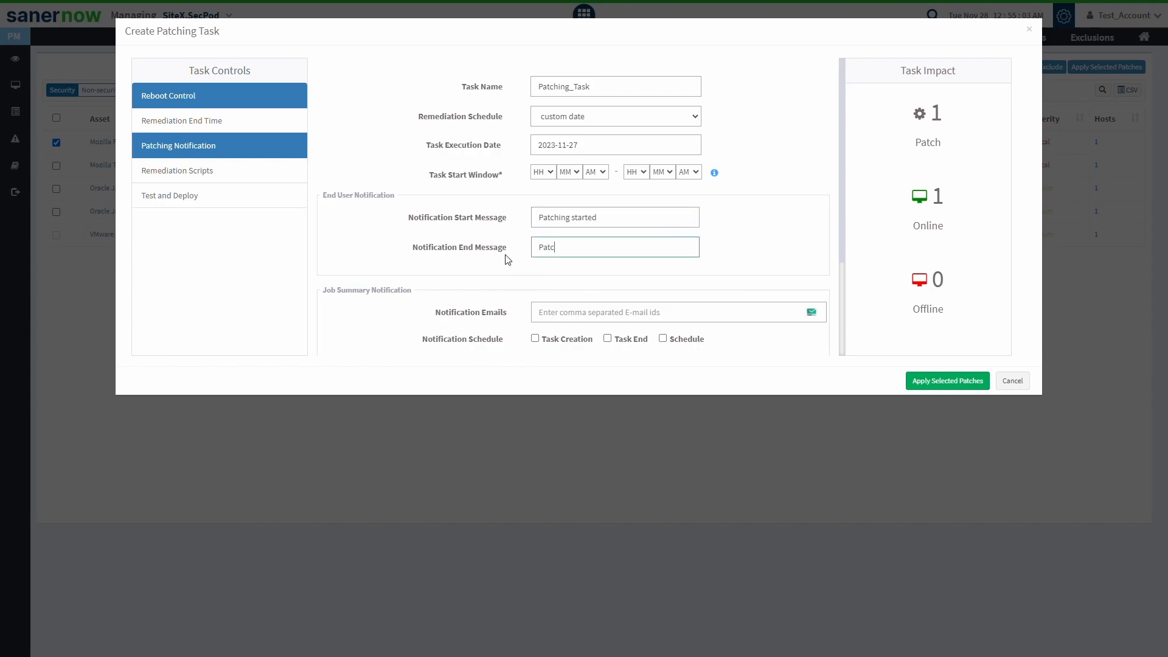
text(ing completed)
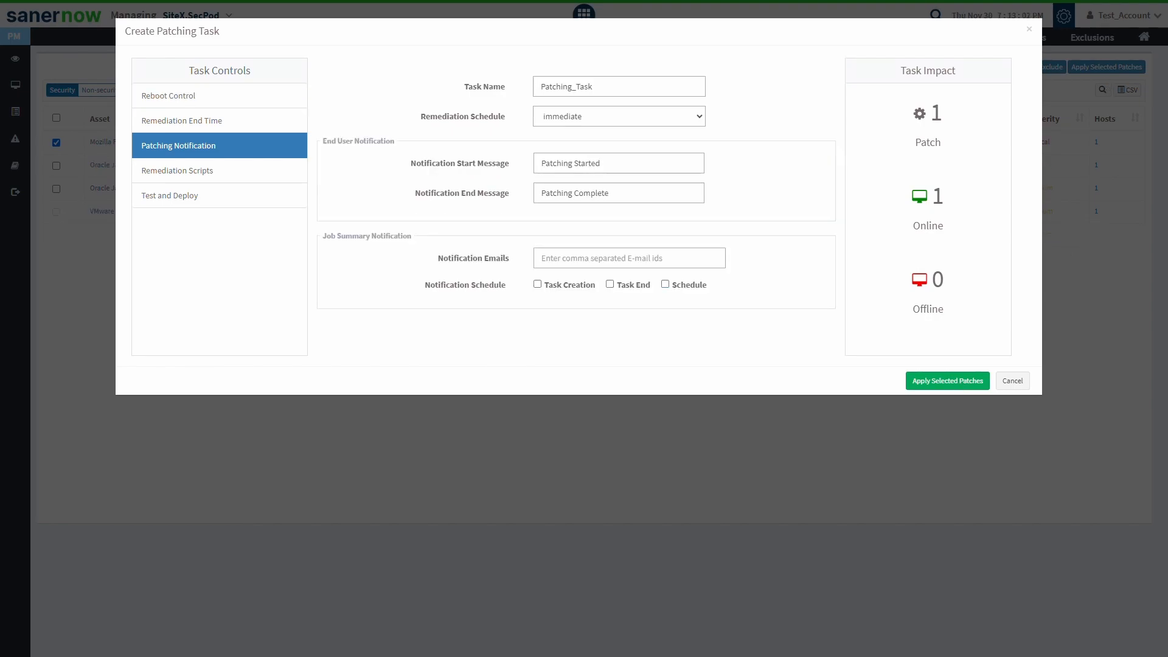
- Submit the patching task for the selected patch and refresh its device status
click(940, 387)
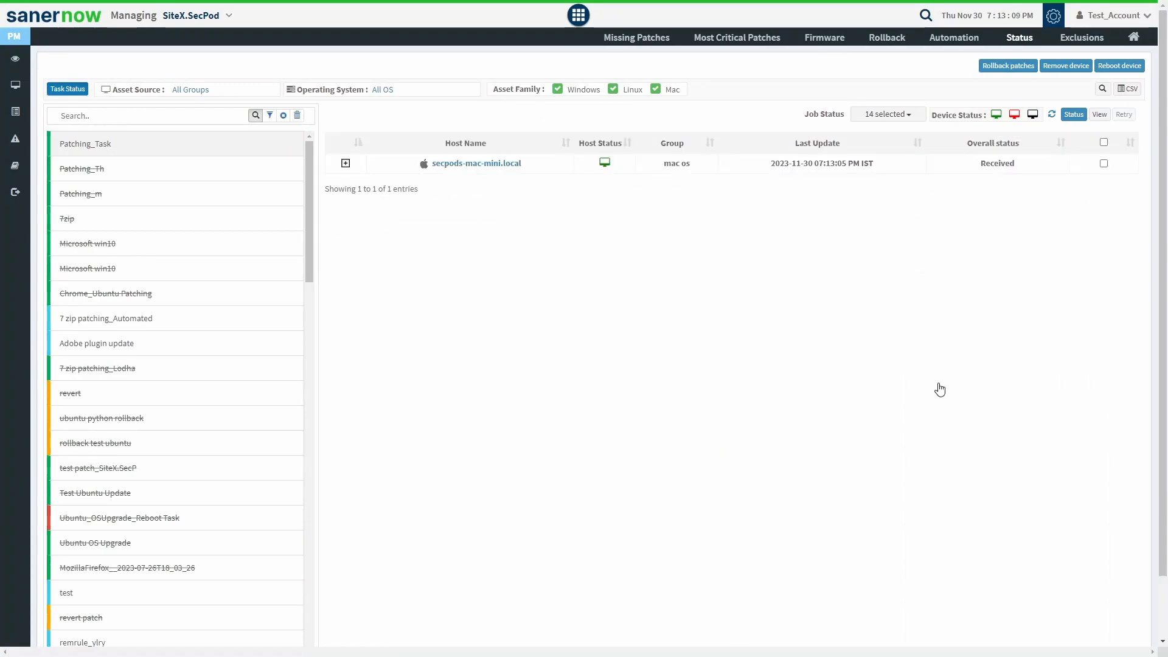
click(1051, 116)
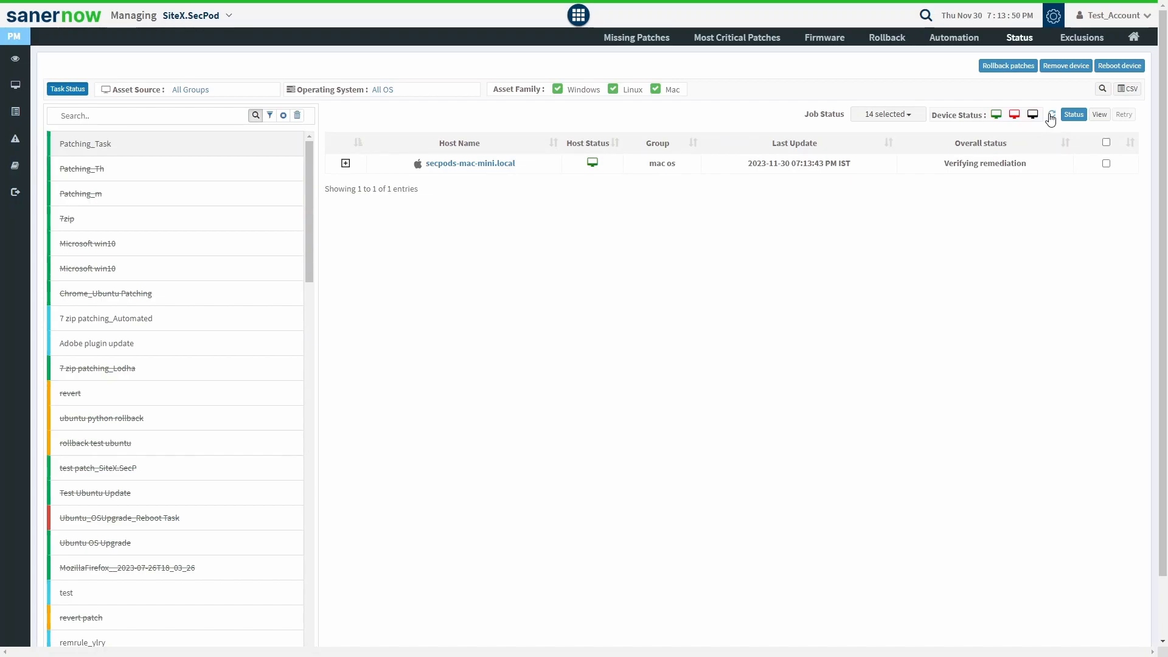
click(1051, 117)
click(1050, 117)
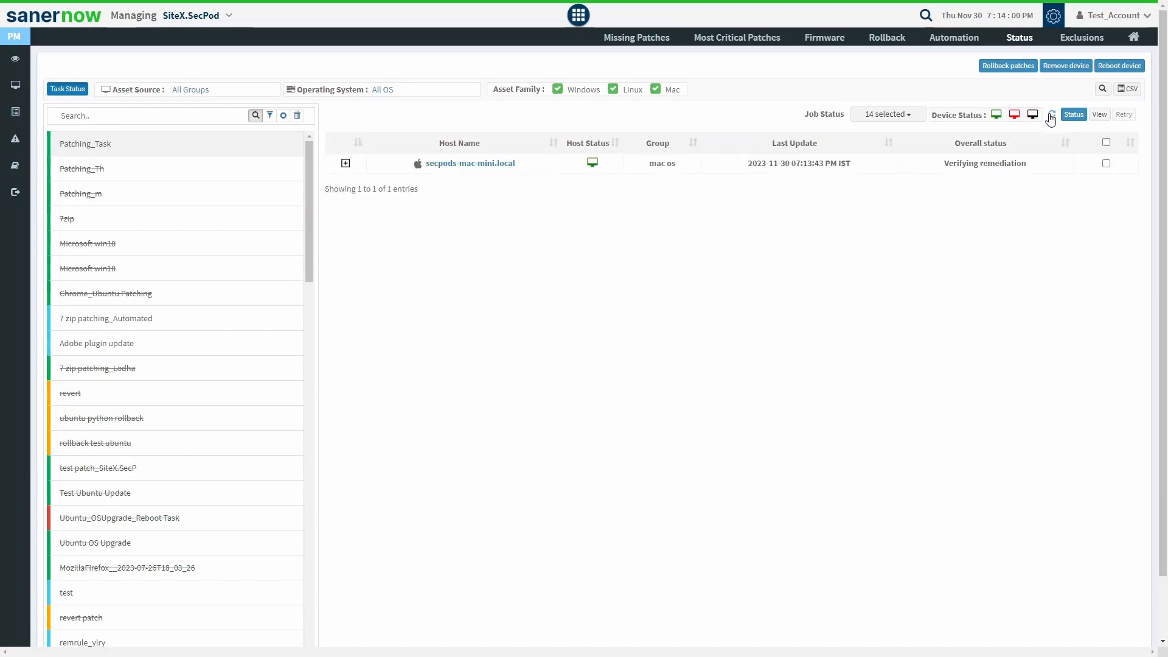